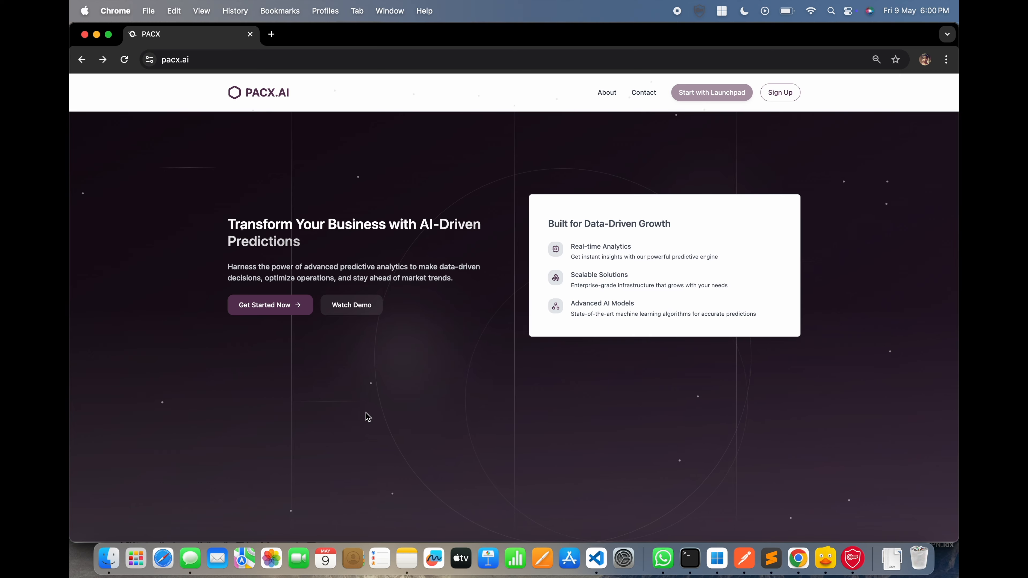
Sign up for a new PACX.AI account with a username, then enter ML Studio's Data Sources hub.
{"action": "scroll", "coordinate": [366, 415], "scroll_direction": "down", "scroll_amount": 10}
{"action": "scroll", "coordinate": [367, 415], "scroll_direction": "down", "scroll_amount": 15}
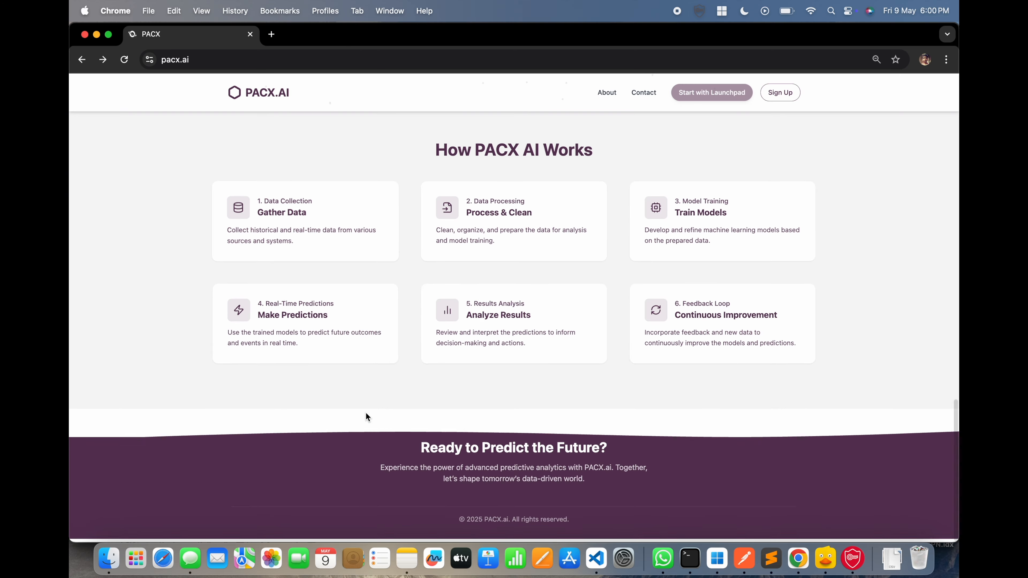
{"action": "scroll", "coordinate": [367, 415], "scroll_direction": "up", "scroll_amount": 20}
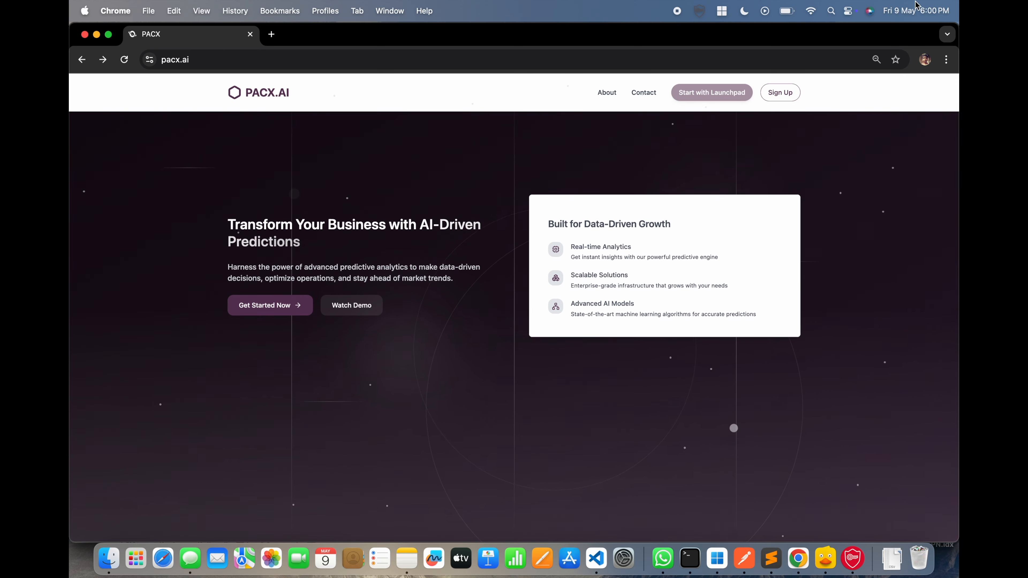
{"action": "left_click", "coordinate": [780, 92]}
{"action": "left_click", "coordinate": [435, 261]}
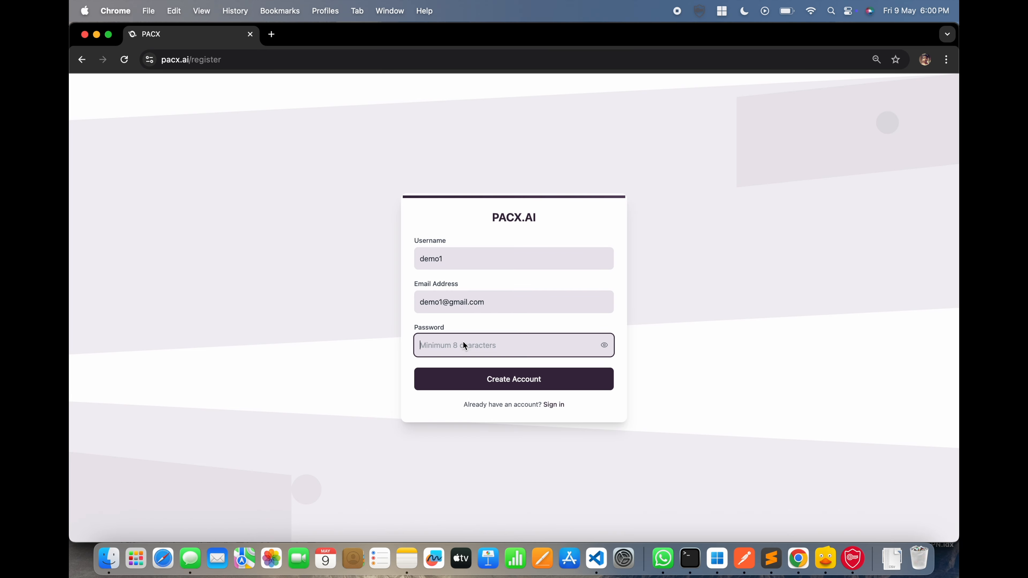
{"action": "type", "text": "demo1"}
{"action": "key", "text": "Return"}
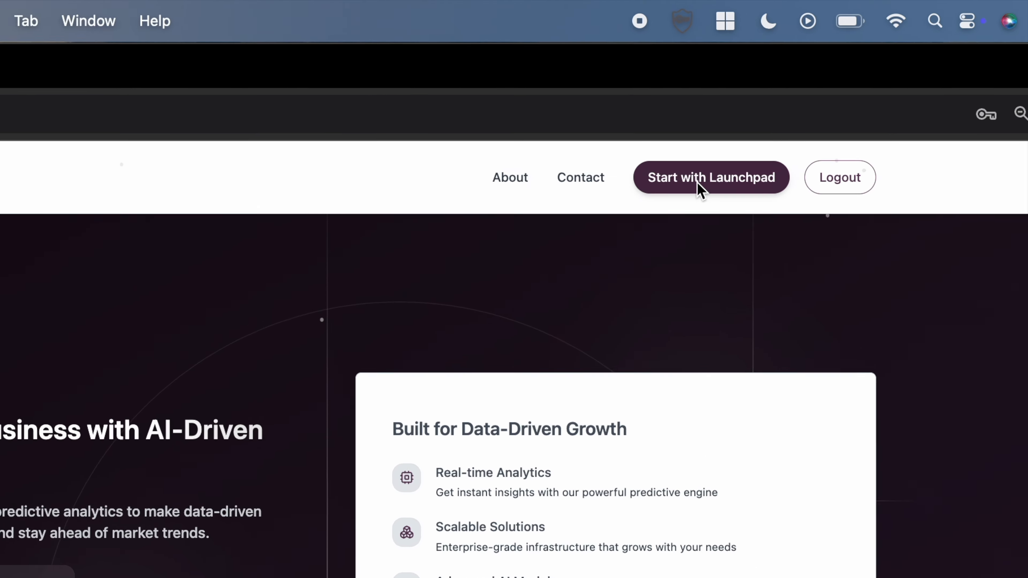
{"action": "left_click", "coordinate": [700, 187]}
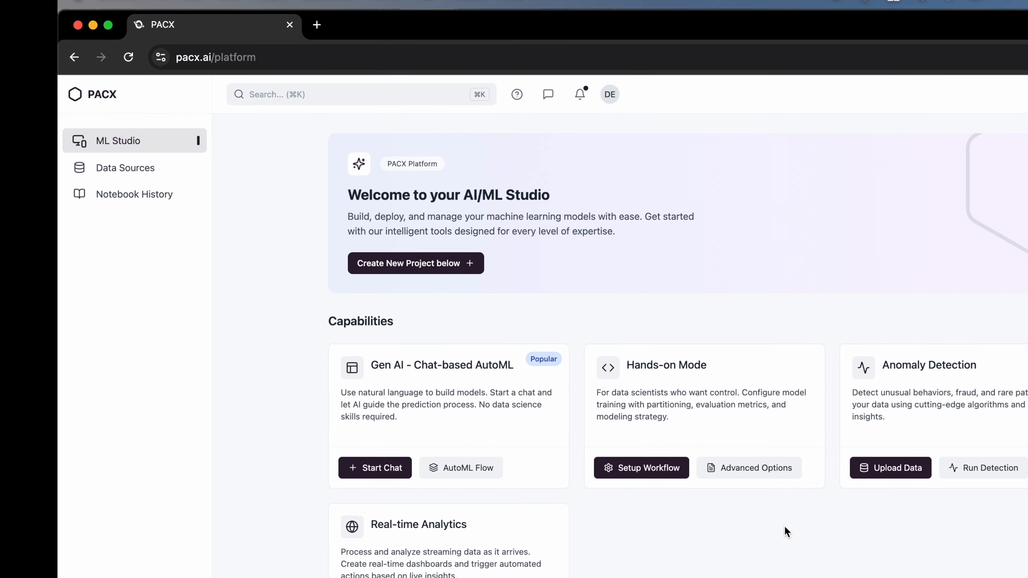
{"action": "left_click", "coordinate": [198, 194]}
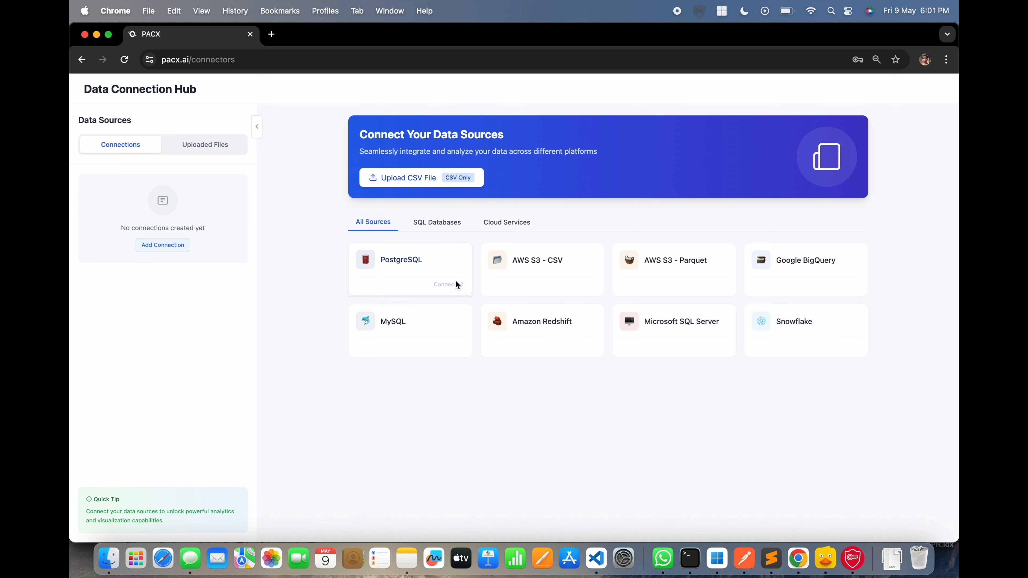
Save a PostgreSQL connection 'demo1', import its 'demand' table (7300 rows), and preview it.
{"action": "left_click", "coordinate": [423, 271]}
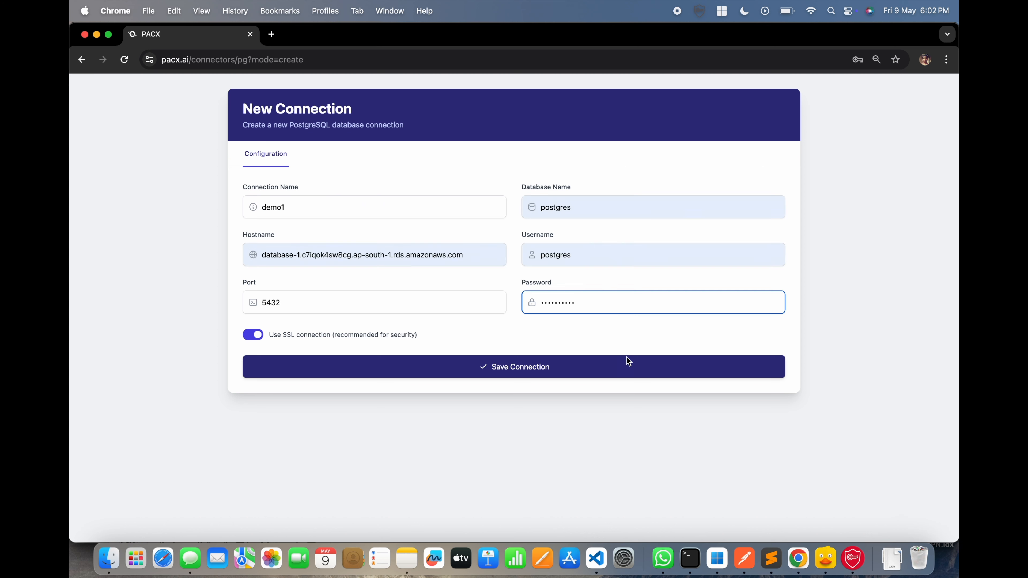
{"action": "left_click", "coordinate": [563, 373]}
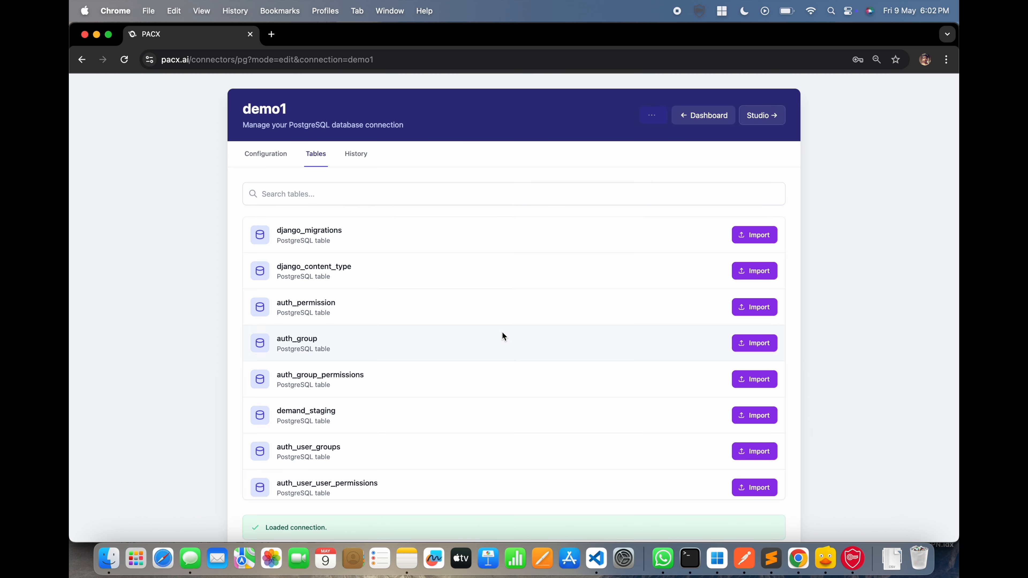
{"action": "scroll", "coordinate": [445, 364], "scroll_direction": "down", "scroll_amount": 15}
{"action": "left_click", "coordinate": [304, 194]}
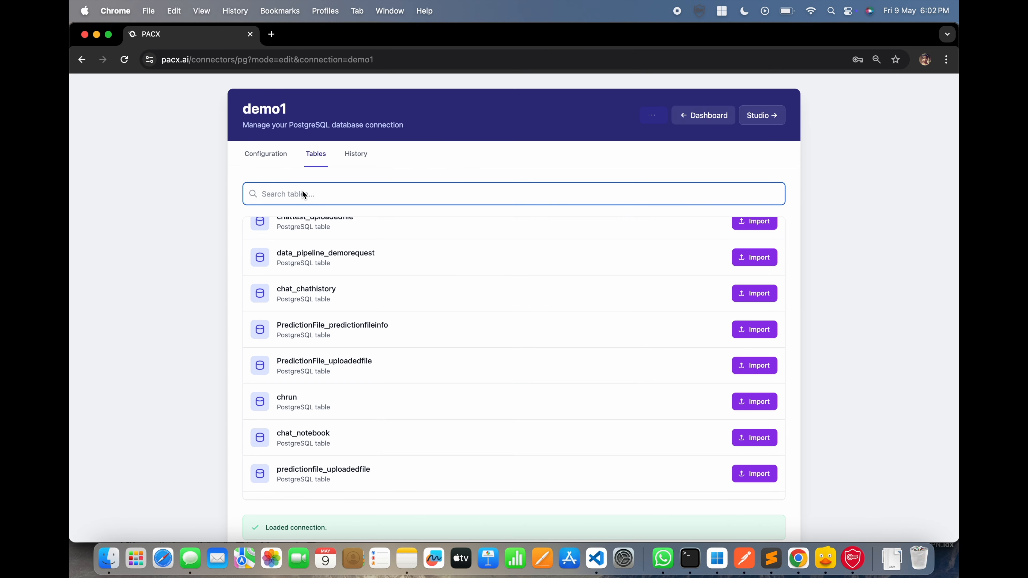
{"action": "type", "text": "demand"}
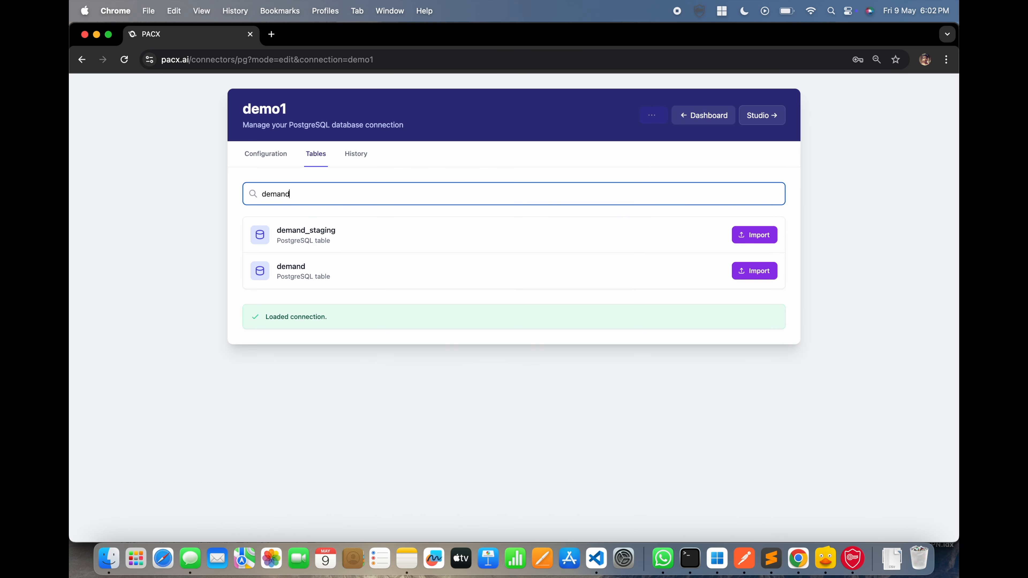
{"action": "left_click", "coordinate": [744, 271]}
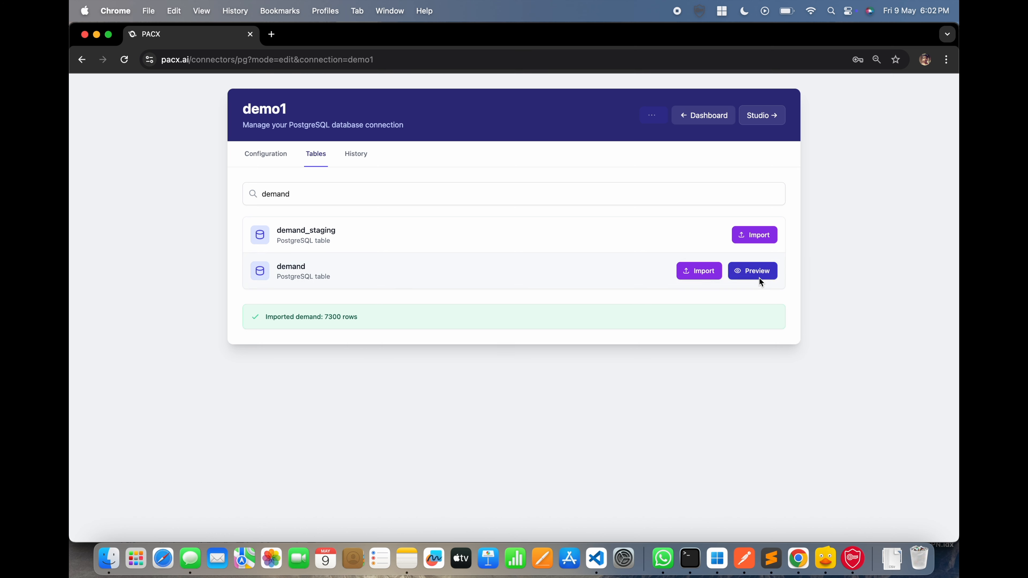
{"action": "left_click", "coordinate": [759, 279]}
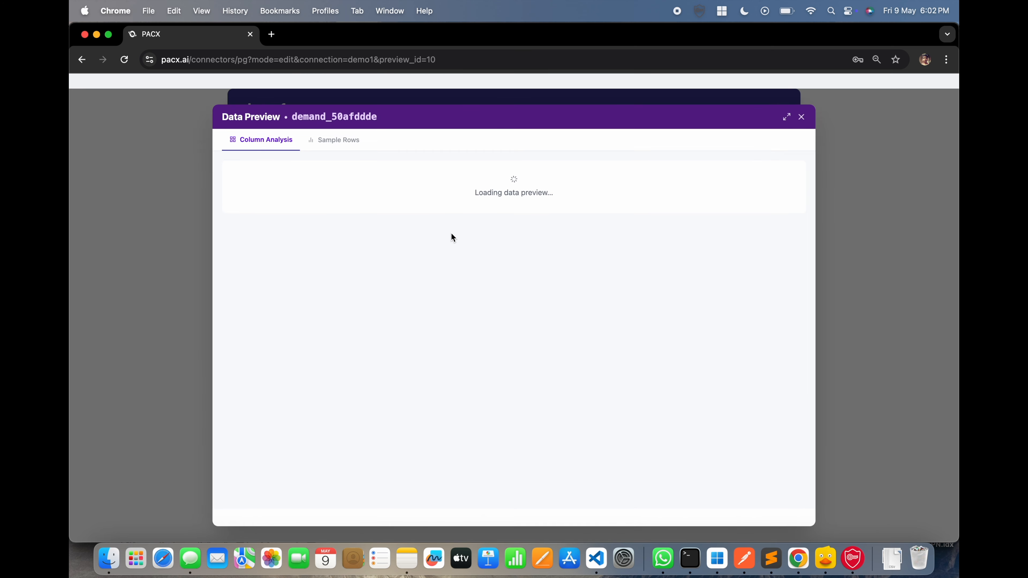
Expand the demand preview and inspect the product_id, date and is_holiday column details.
{"action": "left_click", "coordinate": [785, 117]}
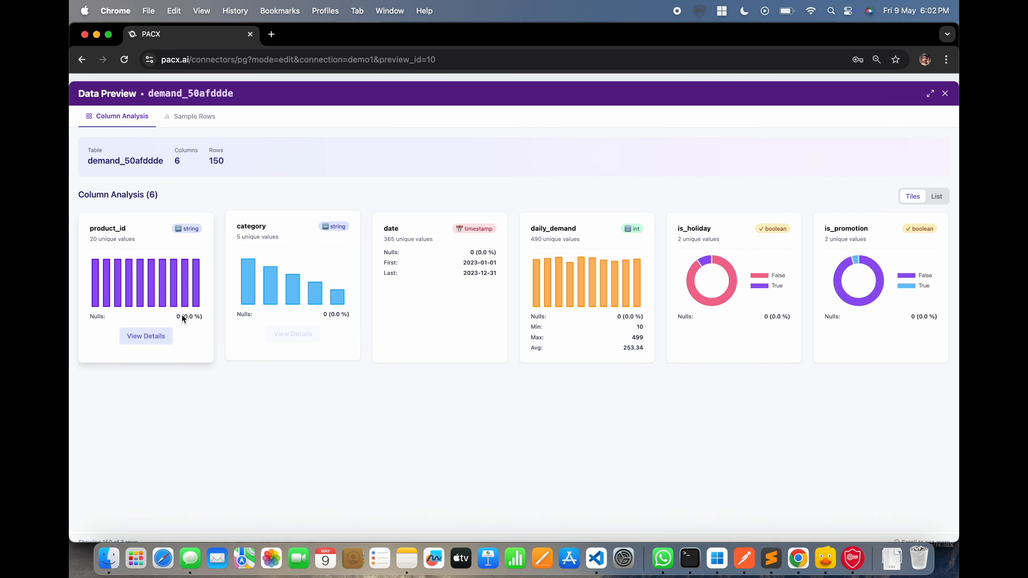
{"action": "left_click", "coordinate": [158, 333]}
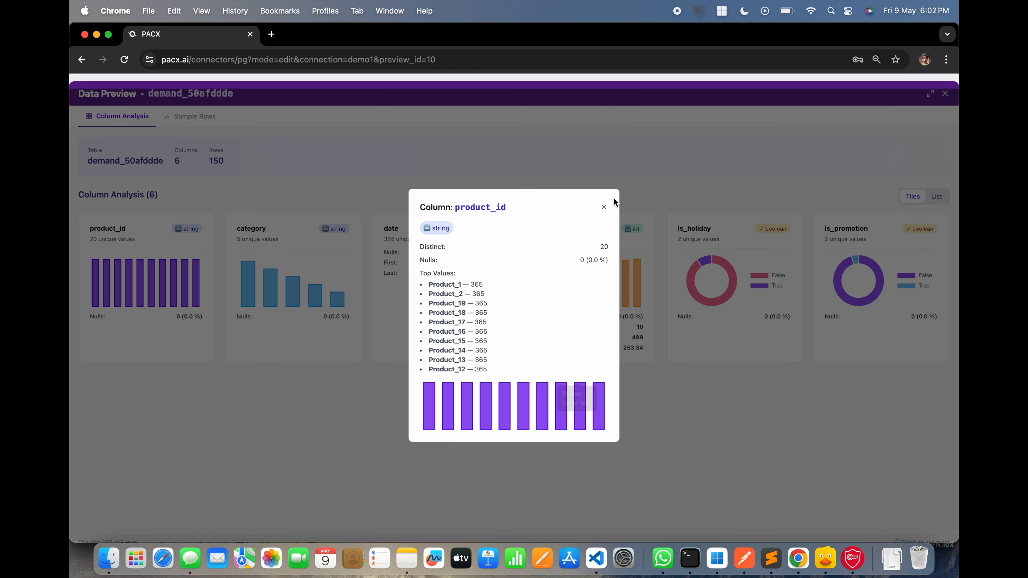
{"action": "left_click", "coordinate": [605, 206]}
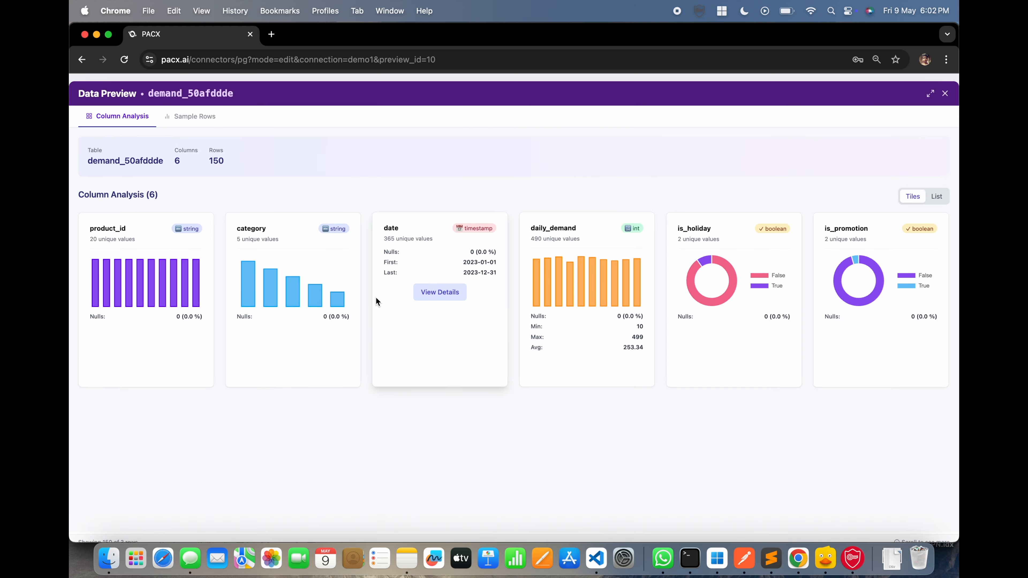
{"action": "left_click", "coordinate": [457, 294]}
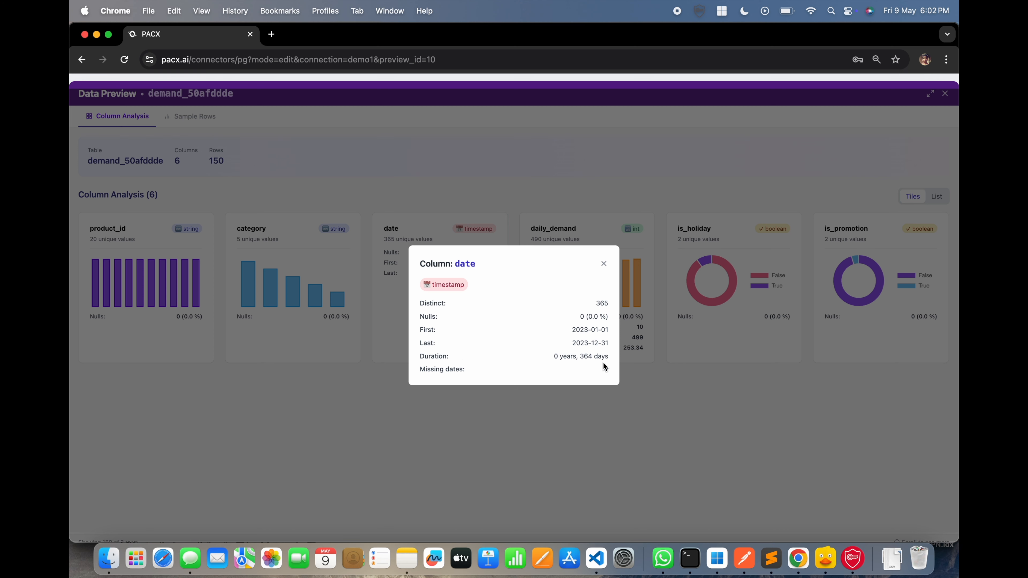
{"action": "left_click_drag", "start_coordinate": [603, 365], "coordinate": [606, 324]}
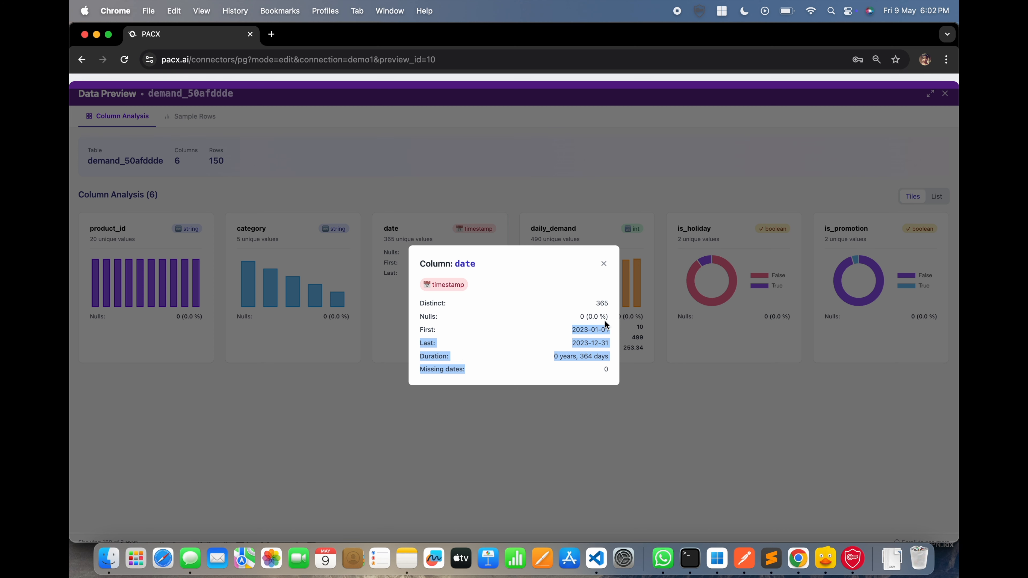
{"action": "left_click", "coordinate": [605, 264]}
{"action": "mouse_move", "coordinate": [760, 340]}
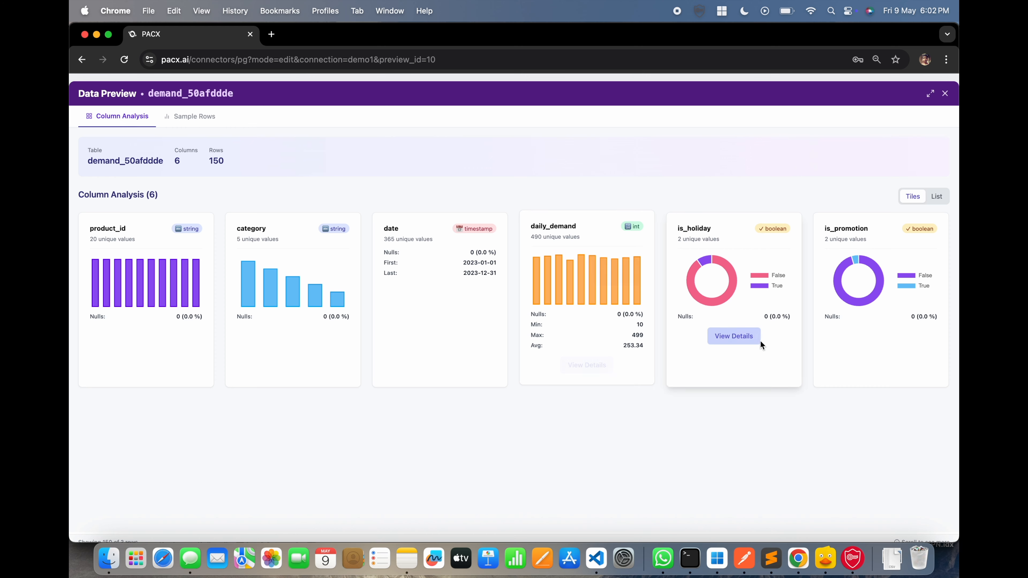
{"action": "left_click", "coordinate": [747, 336]}
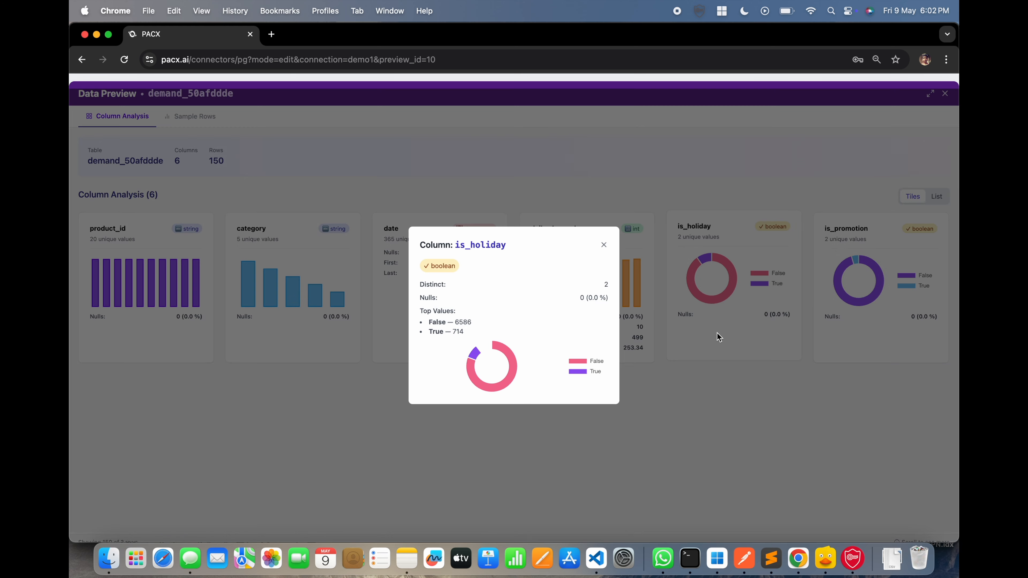
Browse the table's sample rows, return to Column Analysis, and close the preview.
{"action": "left_click", "coordinate": [198, 127]}
{"action": "scroll", "coordinate": [362, 357], "scroll_direction": "down", "scroll_amount": 20}
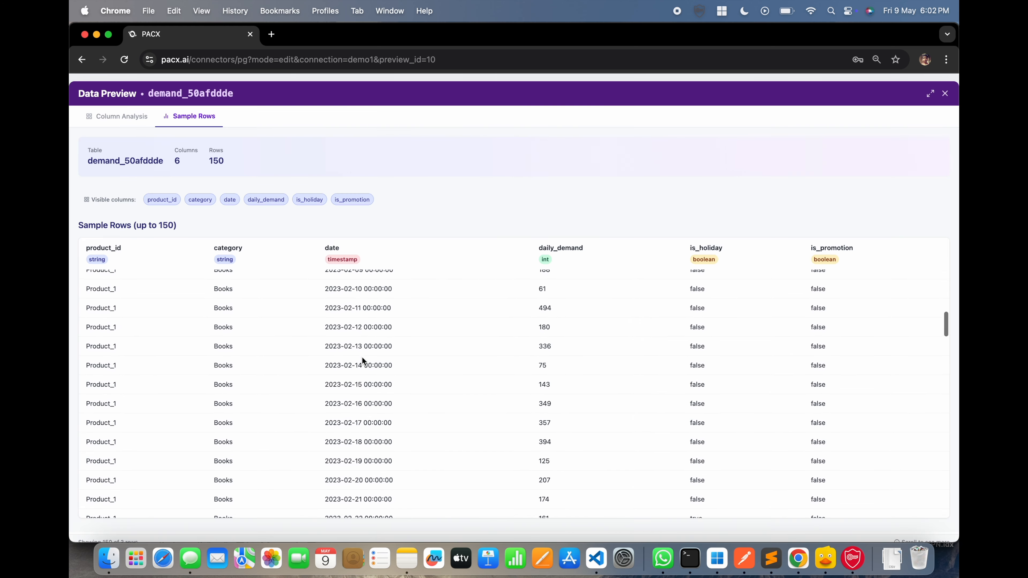
{"action": "scroll", "coordinate": [361, 357], "scroll_direction": "down", "scroll_amount": 15}
{"action": "scroll", "coordinate": [362, 359], "scroll_direction": "up", "scroll_amount": 20}
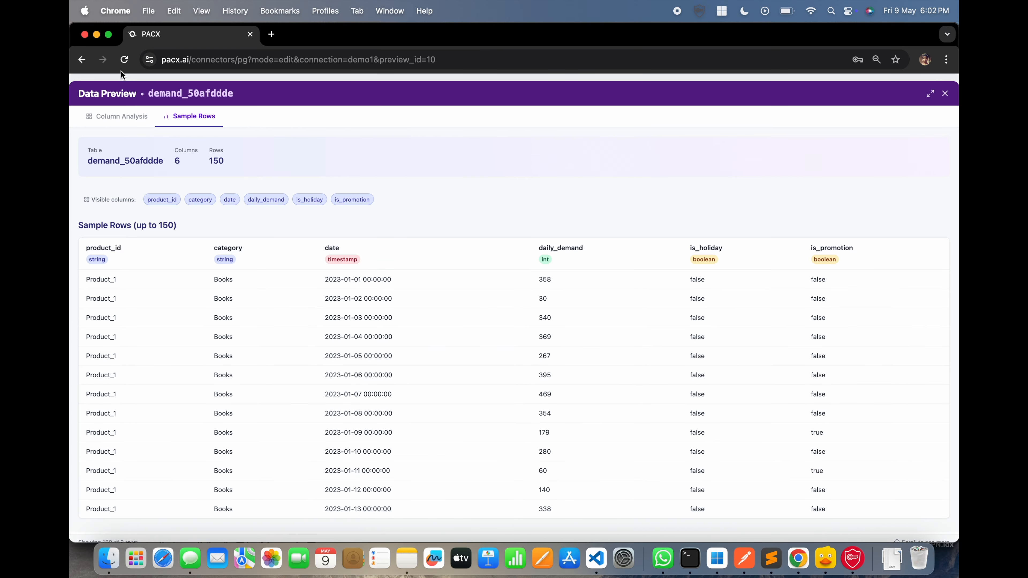
{"action": "left_click", "coordinate": [122, 118]}
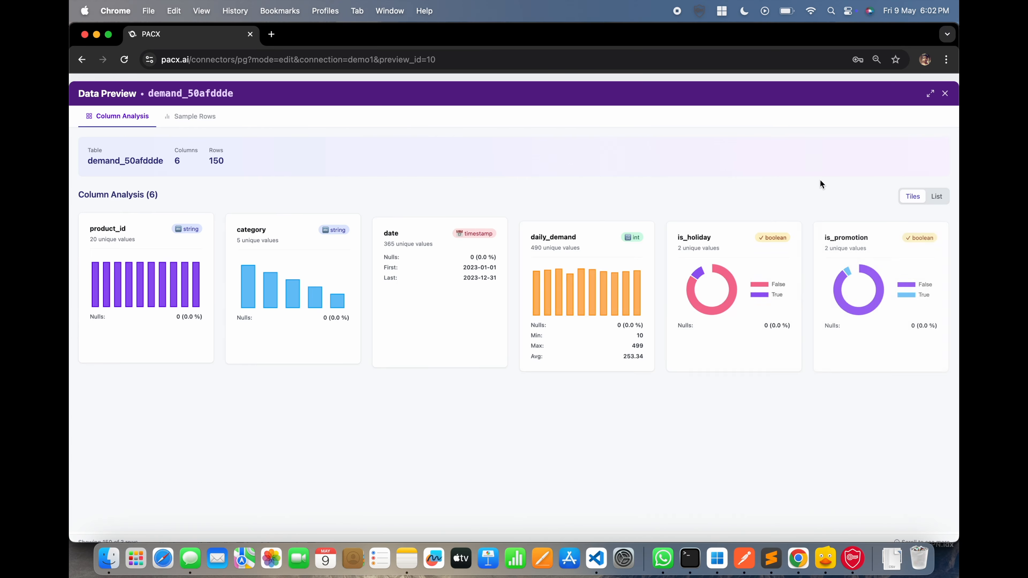
{"action": "left_click", "coordinate": [944, 96]}
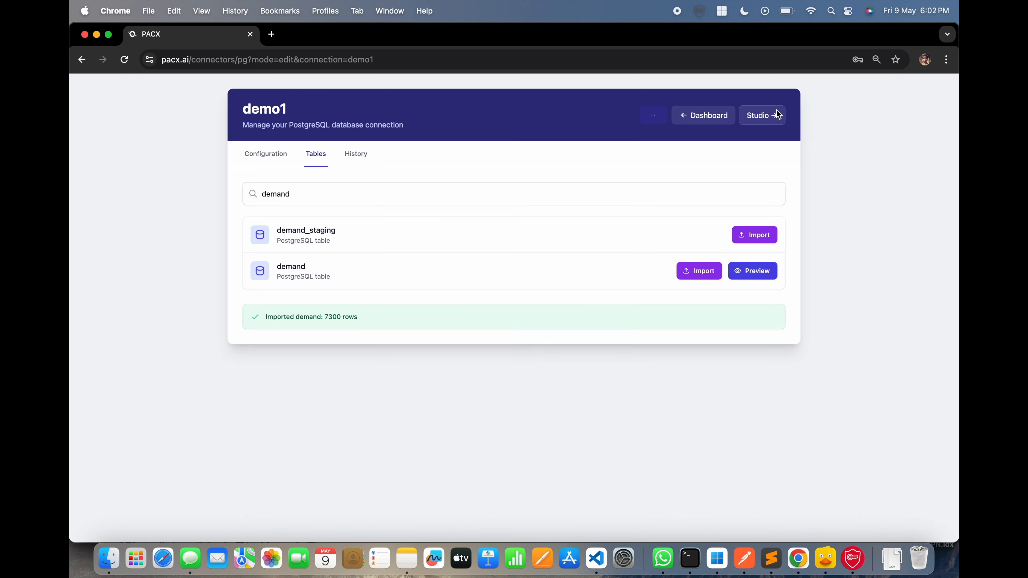
Return to the ML Studio home and launch a Gen AI chat-based AutoML prediction.
{"action": "left_click", "coordinate": [772, 116]}
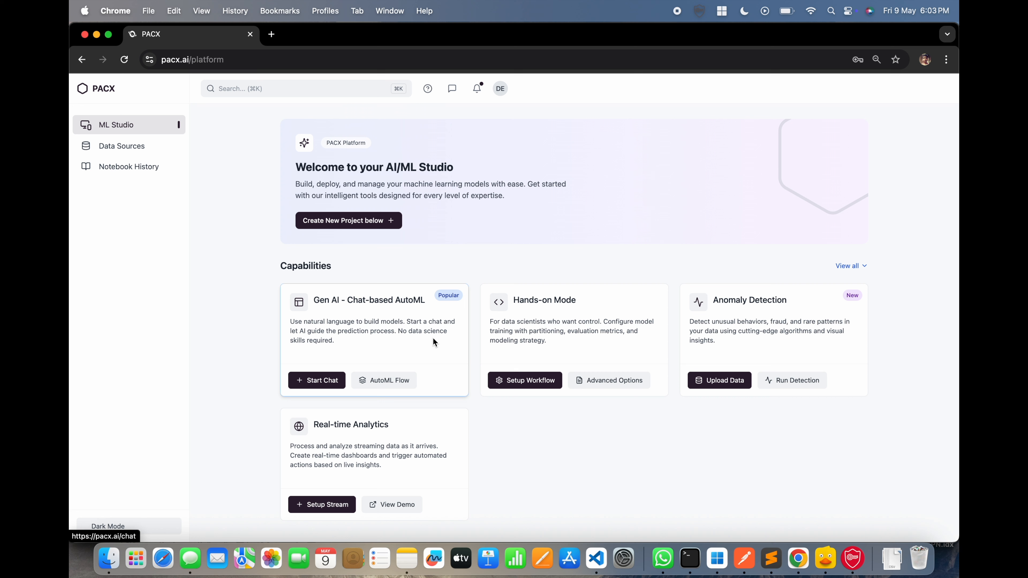
{"action": "left_click", "coordinate": [409, 336]}
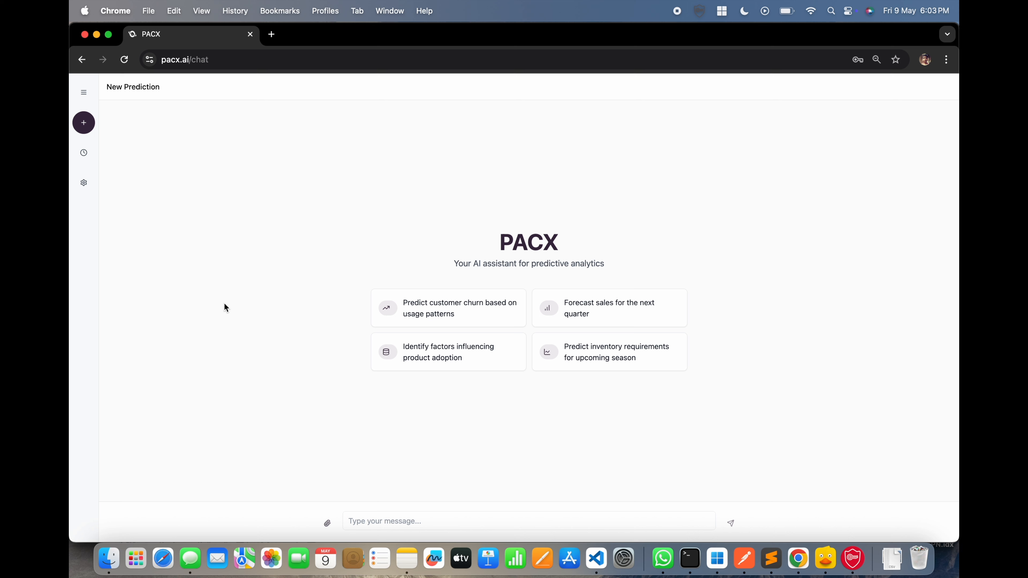
Look over the session history in the sidebar, then collapse the sidebar.
{"action": "left_click", "coordinate": [84, 93]}
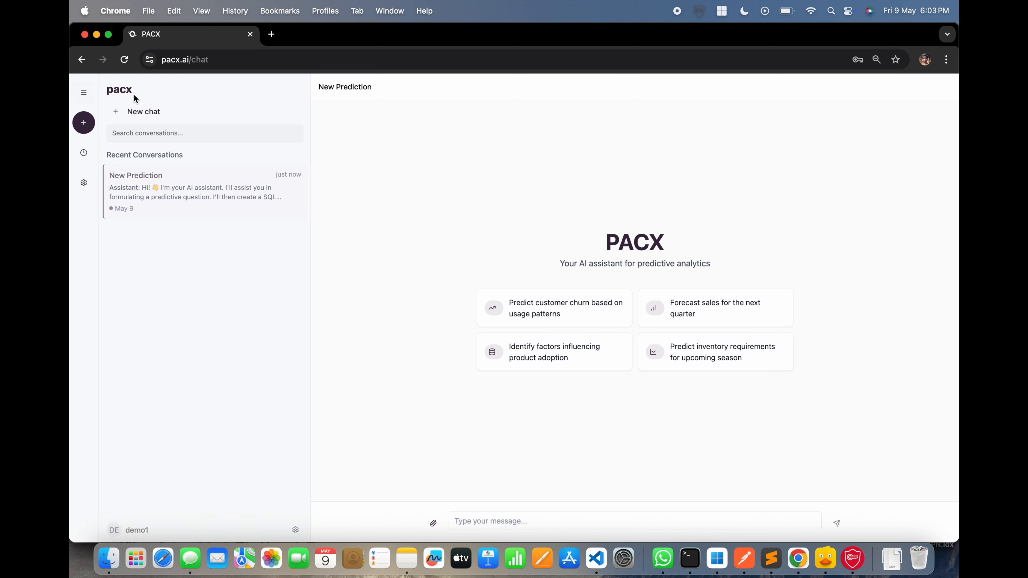
{"action": "left_click", "coordinate": [86, 153]}
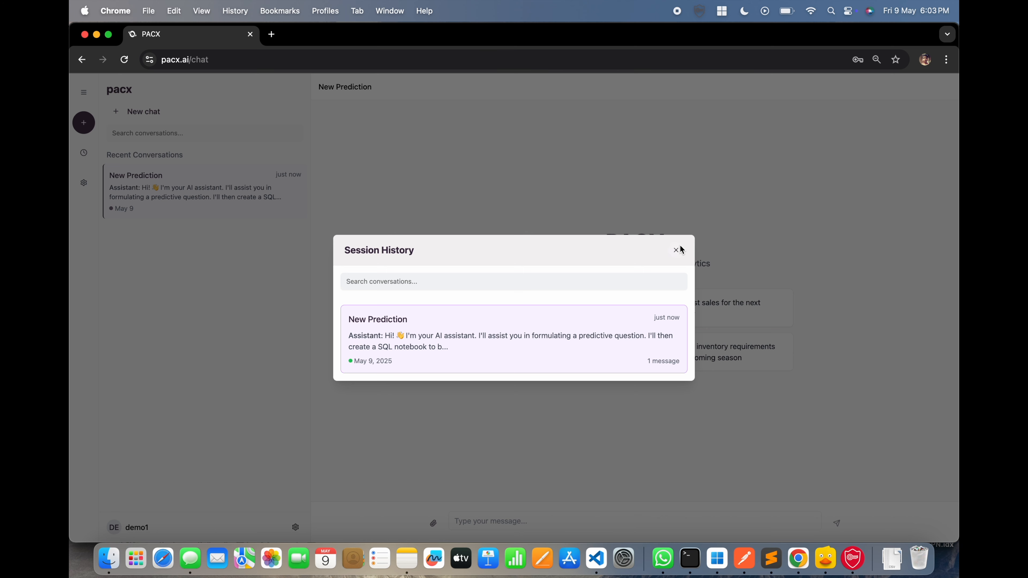
{"action": "left_click", "coordinate": [677, 250]}
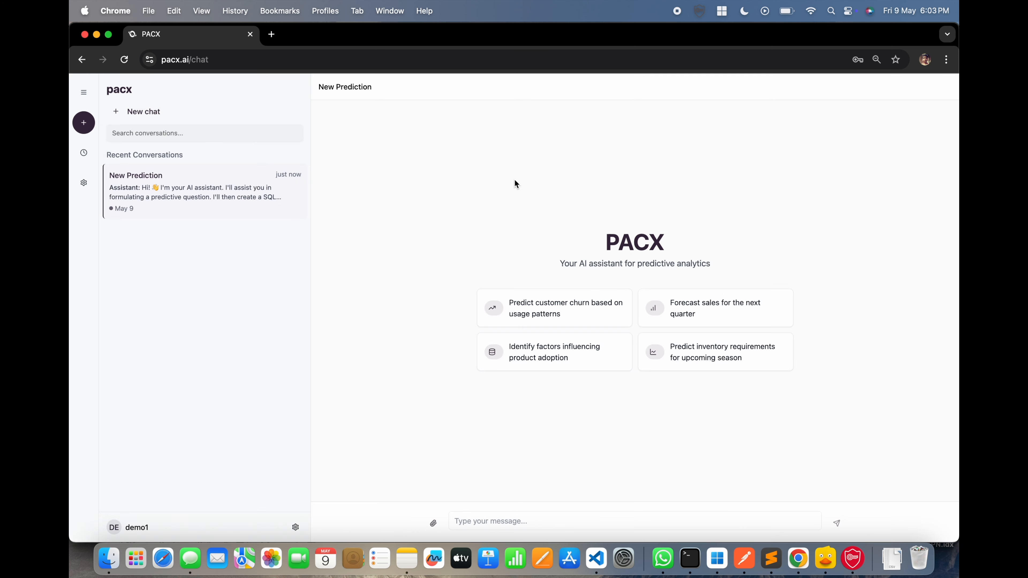
{"action": "left_click", "coordinate": [88, 94]}
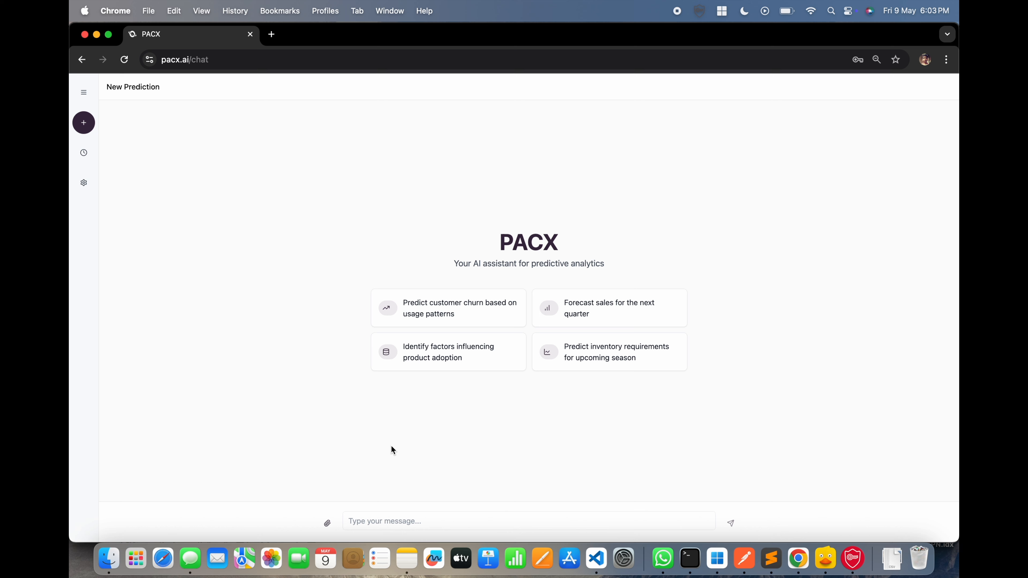
Greet the assistant with 'hi' and say you want to do demand forecasting.
{"action": "left_click", "coordinate": [502, 519]}
{"action": "type", "text": "hi"}
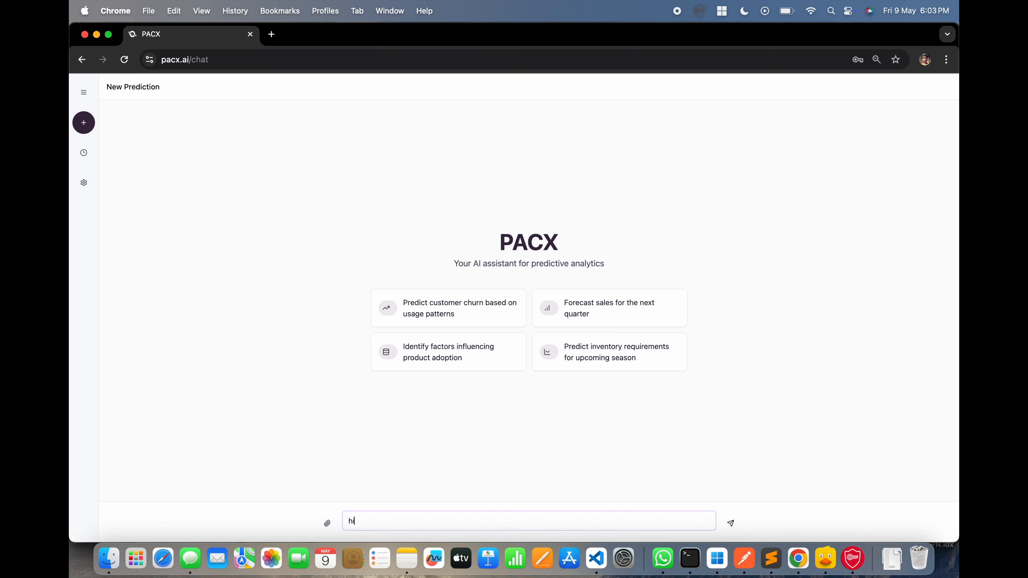
{"action": "key", "text": "Return"}
{"action": "left_click", "coordinate": [404, 517]}
{"action": "type", "text": "i wann"}
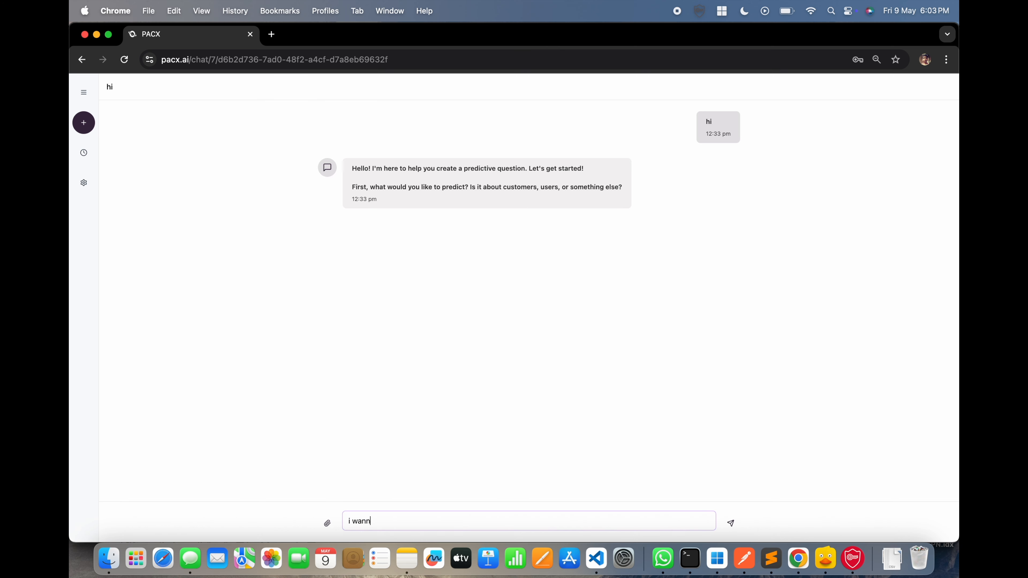
{"action": "type", "text": "a do the demand forecasting"}
{"action": "key", "text": "Return"}
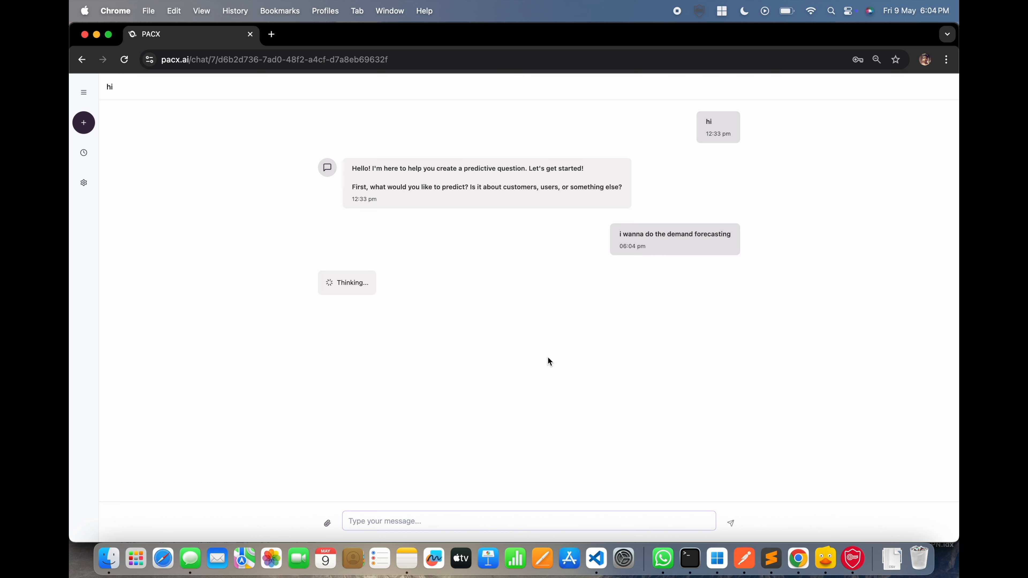
Answer with product demand as target, a 3 months horizon, and weekly frequency.
{"action": "left_click", "coordinate": [402, 519]}
{"action": "type", "text": "product demand"}
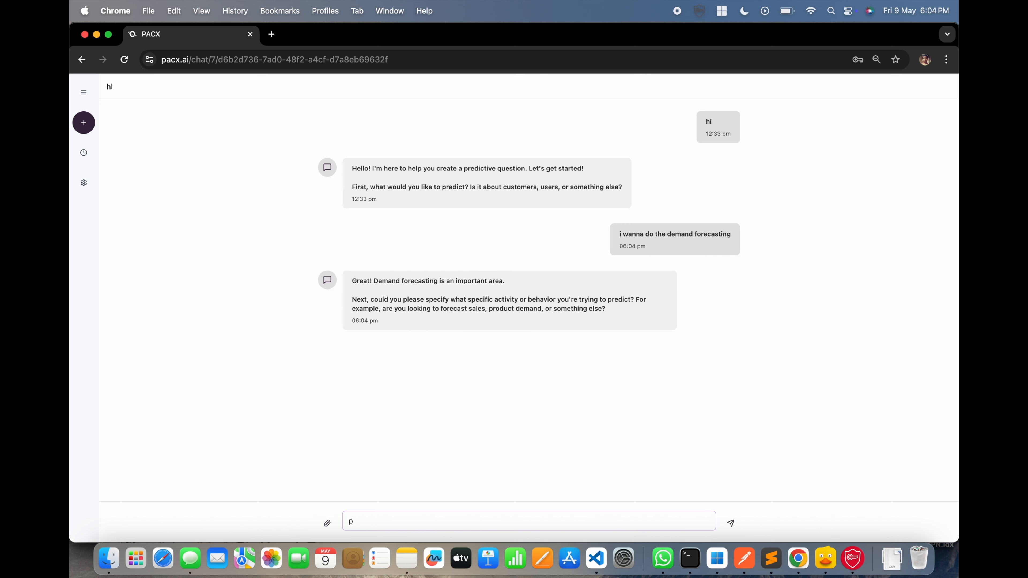
{"action": "key", "text": "Return"}
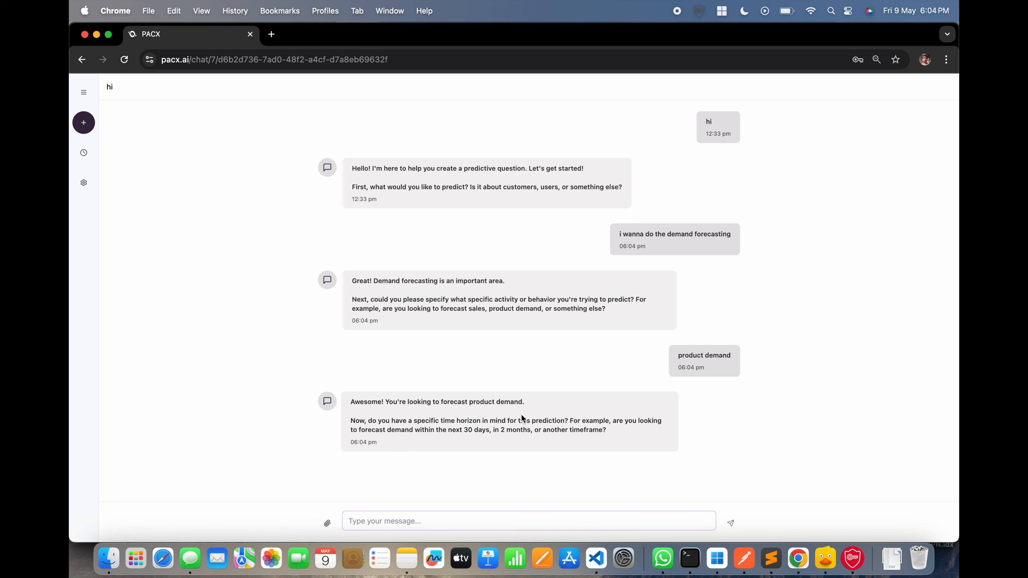
{"action": "type", "text": "3 months"}
{"action": "key", "text": "Return"}
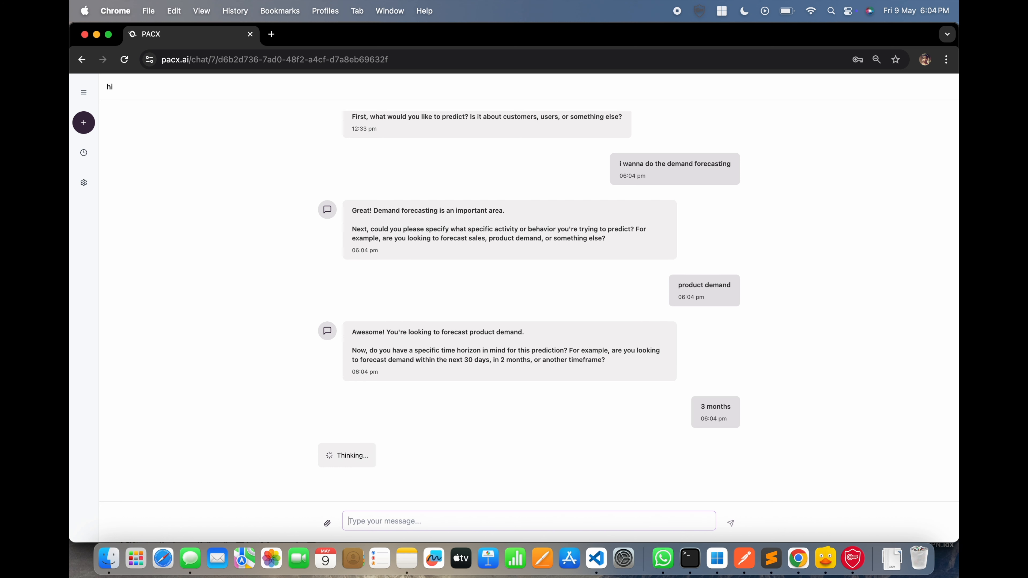
{"action": "type", "text": "week"}
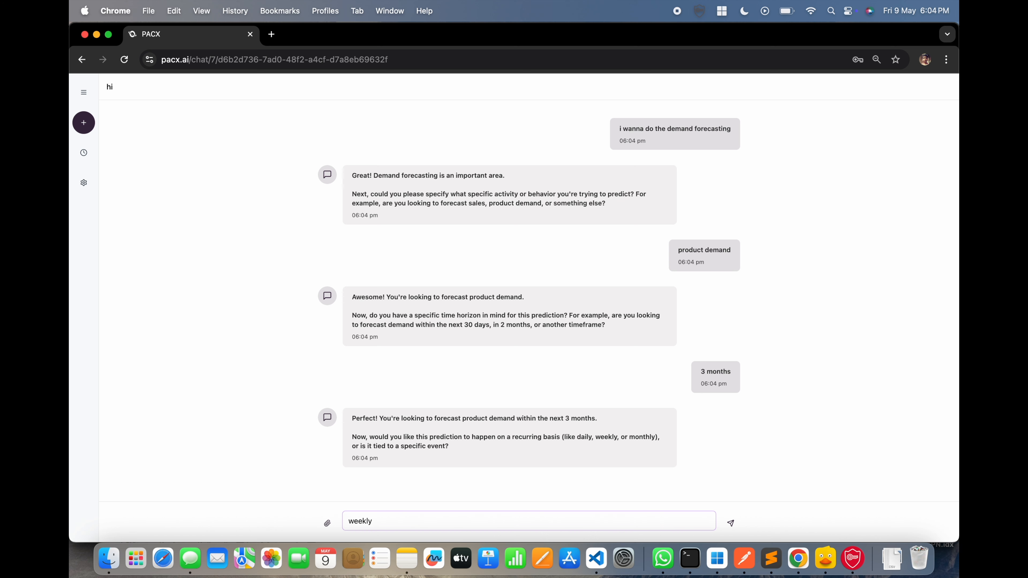
{"action": "type", "text": "ly"}
{"action": "key", "text": "Return"}
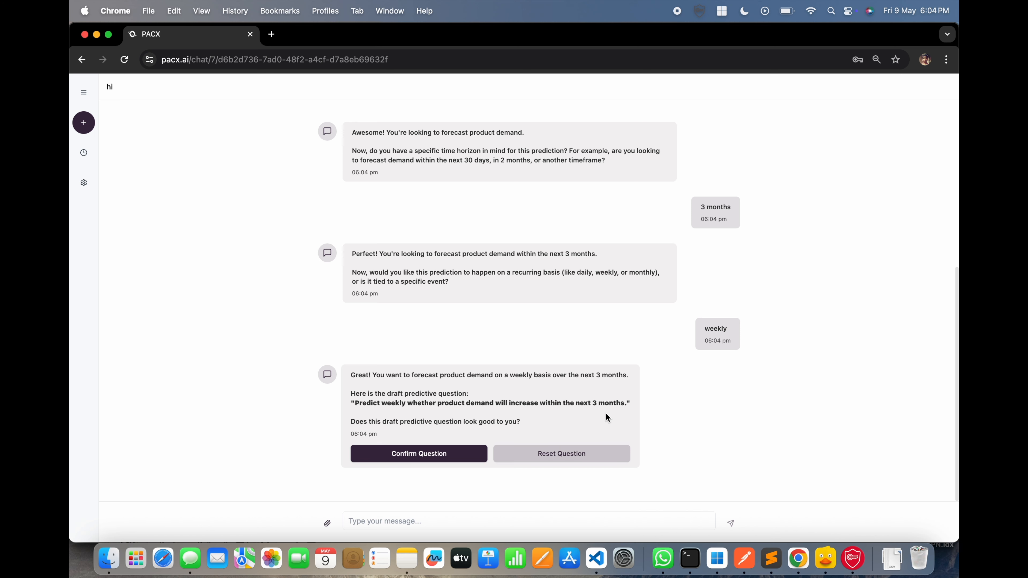
Confirm the question, pick the demand snapshot dataset, accept suggested columns, and generate the notebook.
{"action": "left_click", "coordinate": [436, 451]}
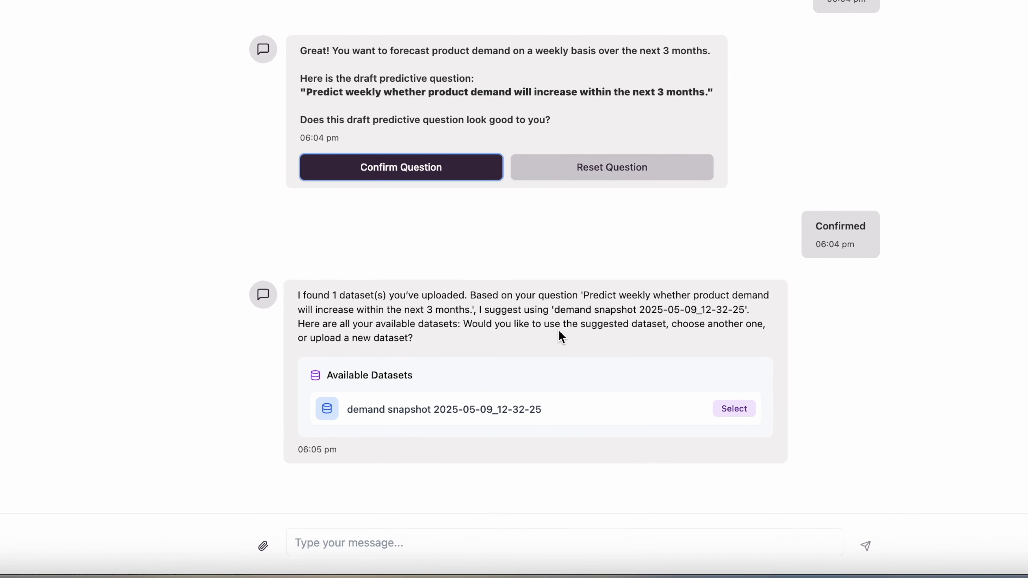
{"action": "left_click", "coordinate": [734, 408]}
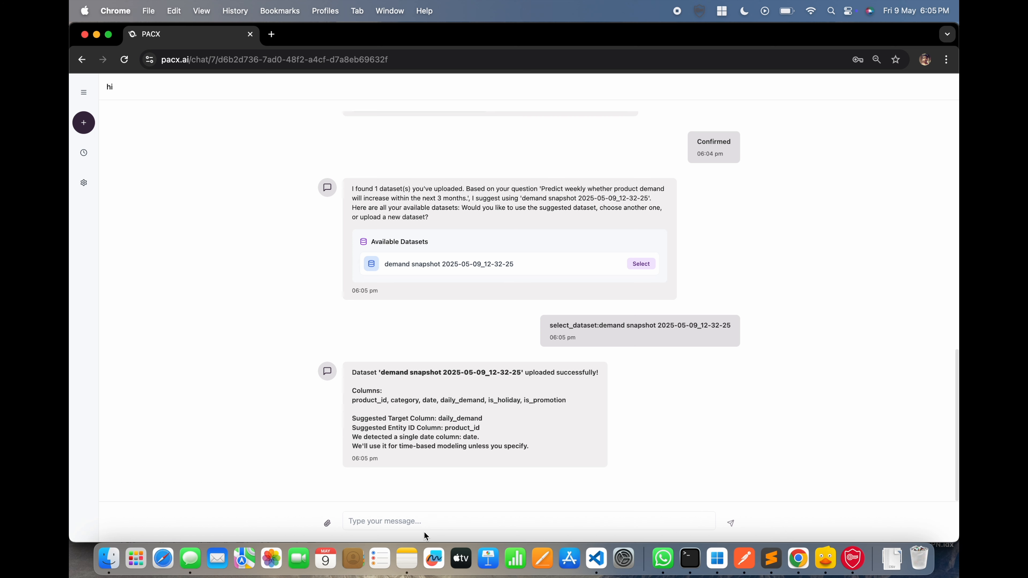
{"action": "left_click", "coordinate": [425, 524]}
{"action": "type", "text": "ye"}
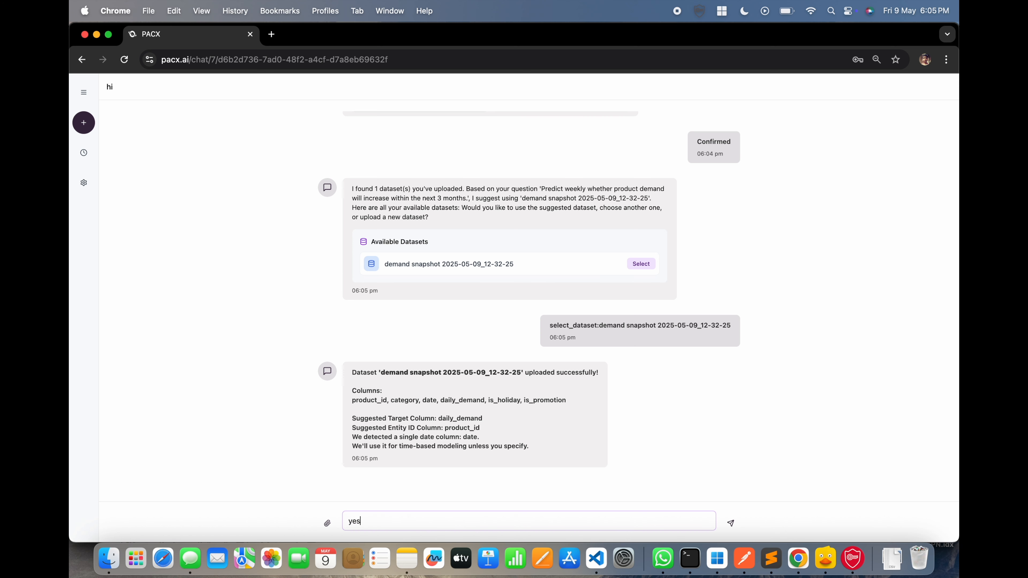
{"action": "type", "text": "s"}
{"action": "key", "text": "Return"}
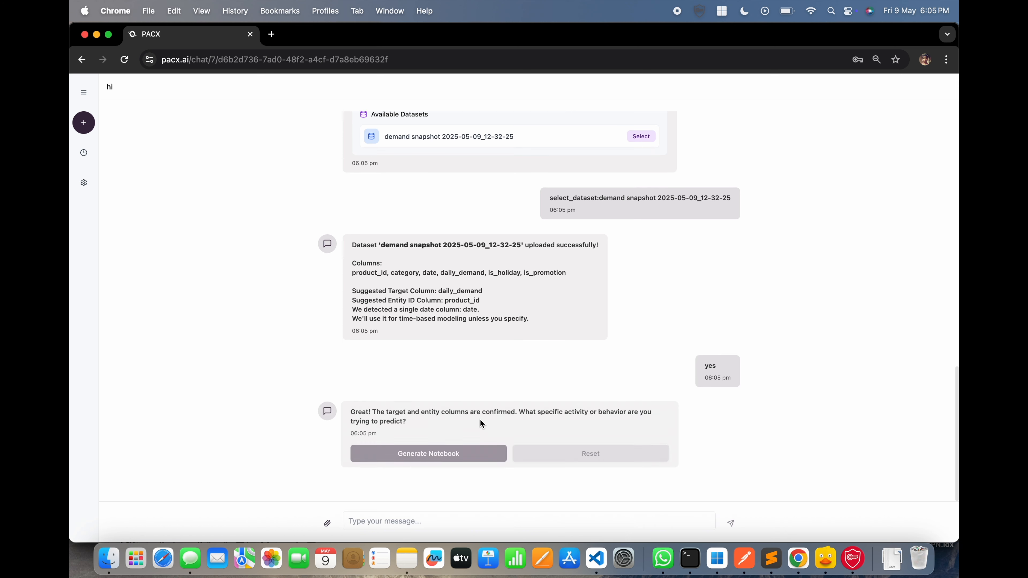
{"action": "left_click", "coordinate": [443, 453]}
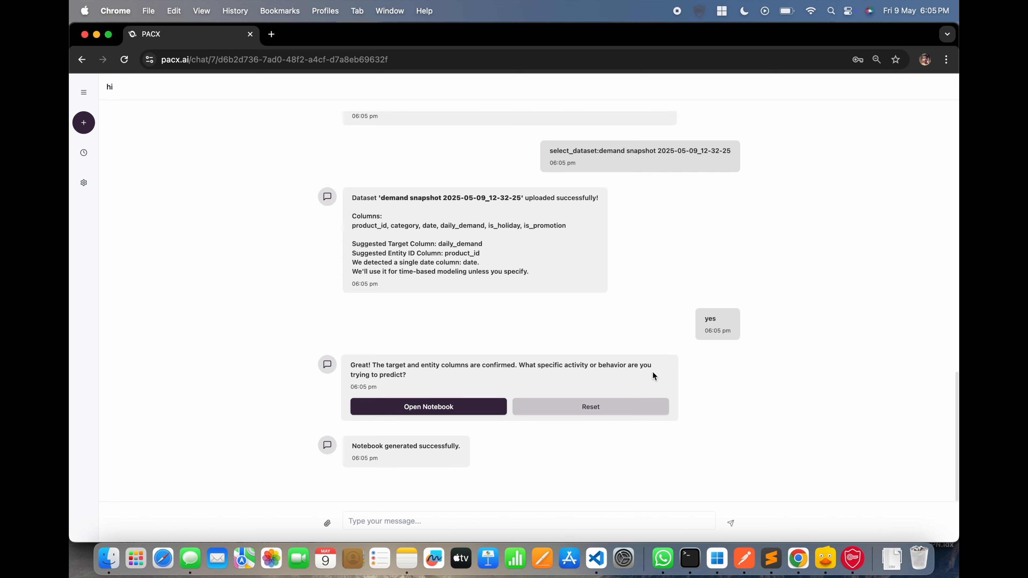
{"action": "left_click", "coordinate": [456, 409]}
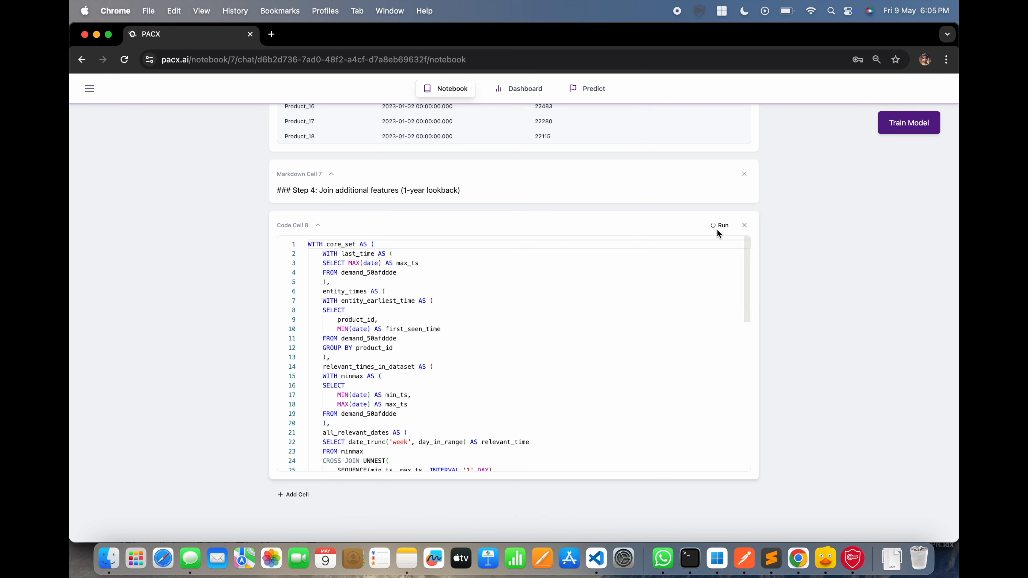
Scroll through the notebook's SQL cells and results, then open the demand_50afddde data preview.
{"action": "scroll", "coordinate": [511, 392], "scroll_direction": "down", "scroll_amount": 10}
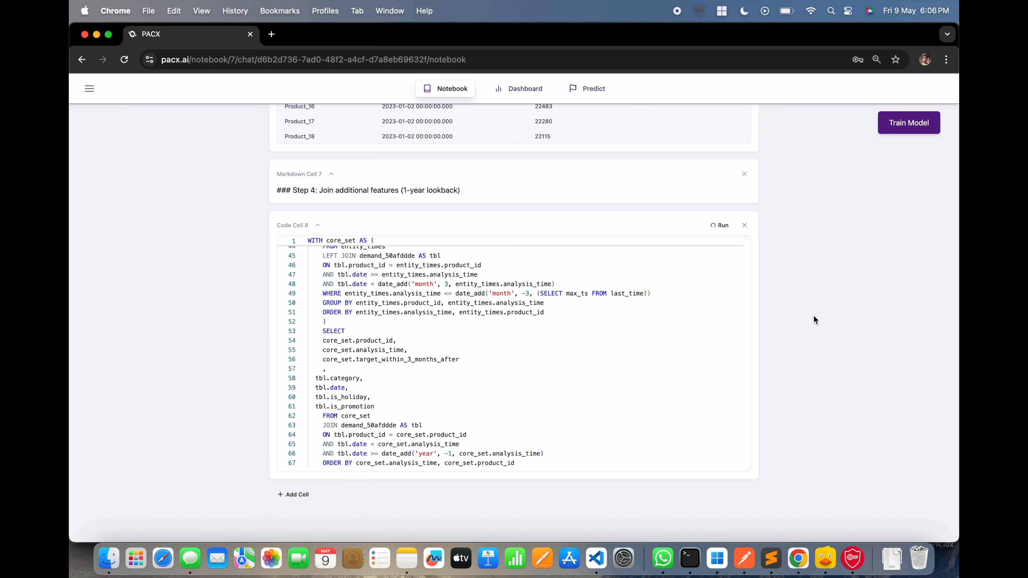
{"action": "scroll", "coordinate": [685, 283], "scroll_direction": "down", "scroll_amount": 3}
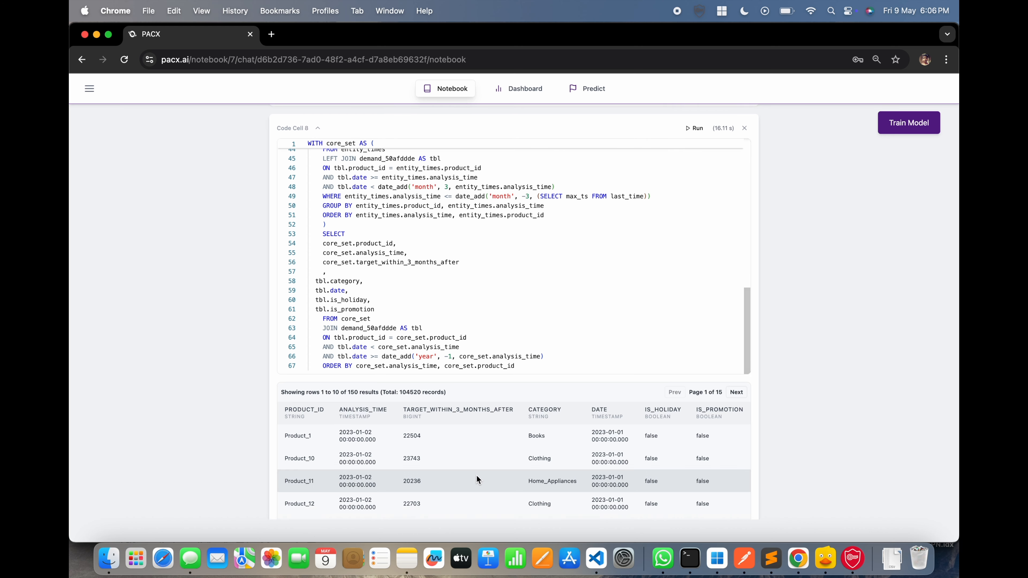
{"action": "scroll", "coordinate": [485, 481], "scroll_direction": "down", "scroll_amount": 6}
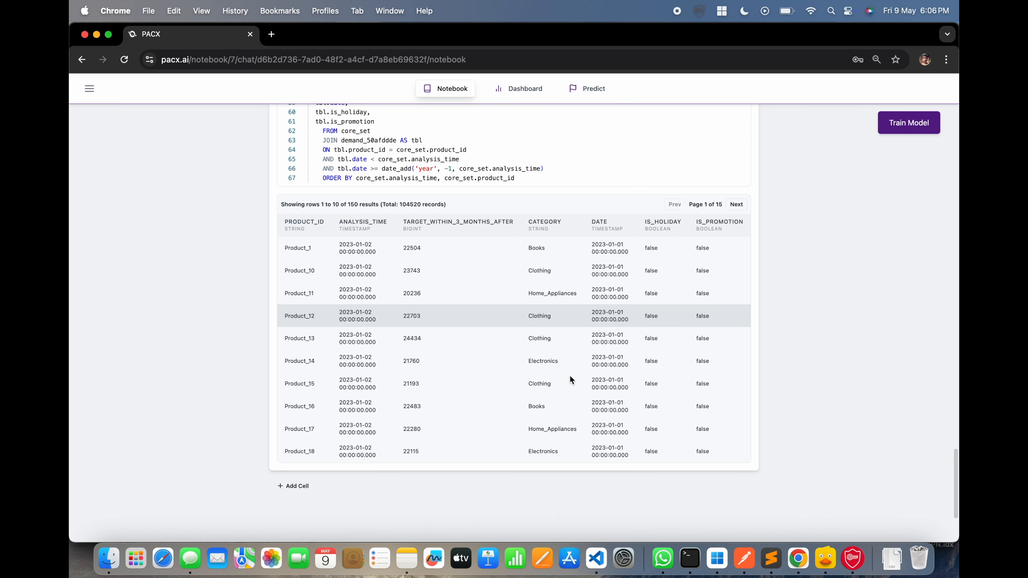
{"action": "scroll", "coordinate": [571, 379], "scroll_direction": "up", "scroll_amount": 20}
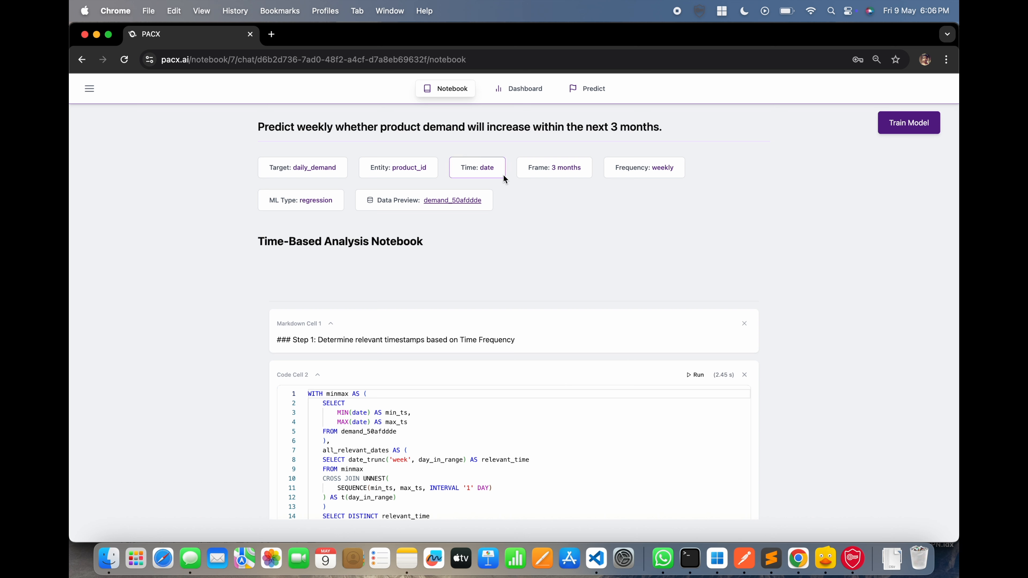
{"action": "left_click", "coordinate": [472, 201]}
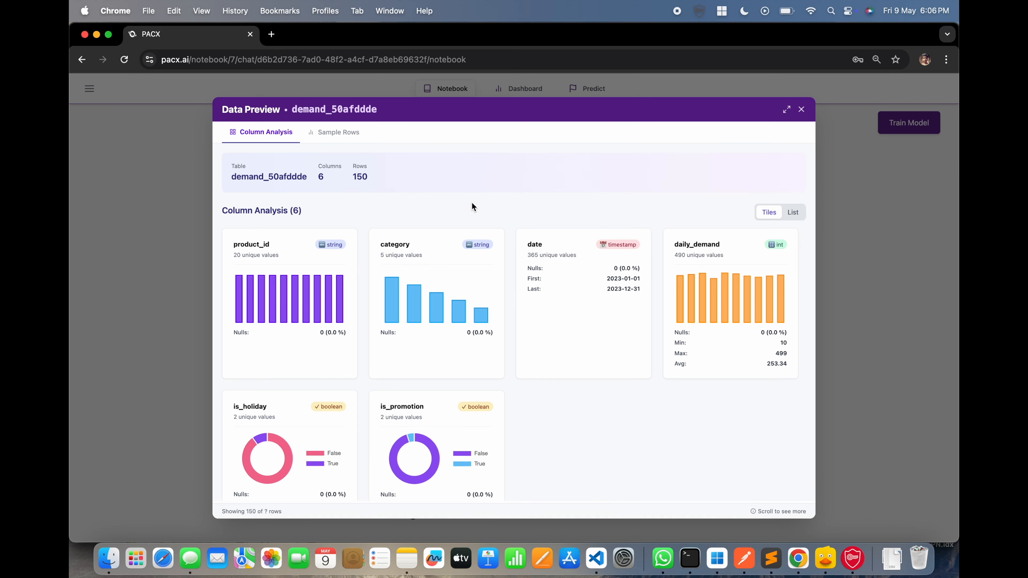
Check the demand_50afddde sample rows, close the preview, and start model training.
{"action": "left_click", "coordinate": [345, 134]}
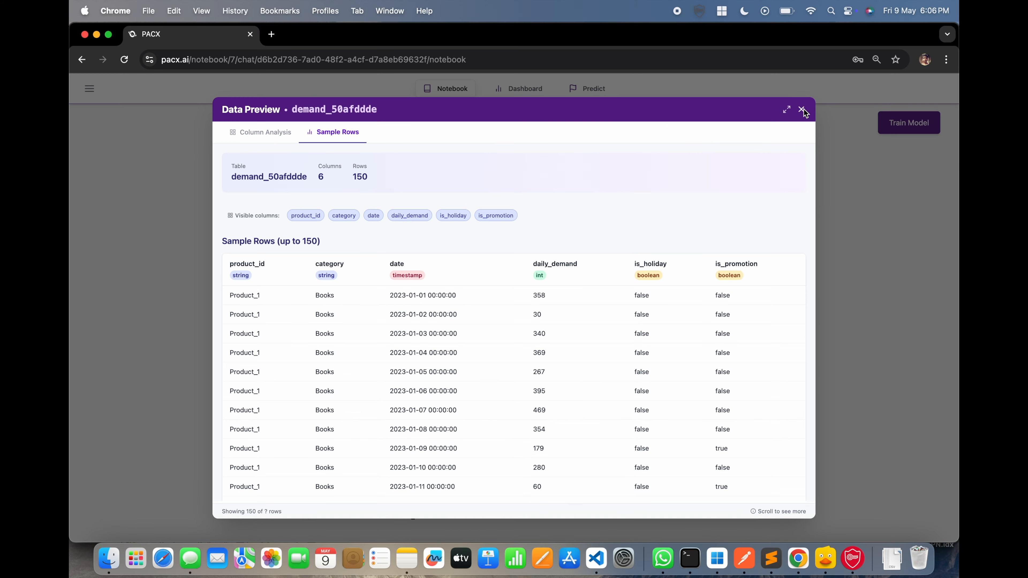
{"action": "left_click", "coordinate": [801, 109]}
{"action": "scroll", "coordinate": [662, 223], "scroll_direction": "down", "scroll_amount": 10}
{"action": "scroll", "coordinate": [662, 223], "scroll_direction": "down", "scroll_amount": 3}
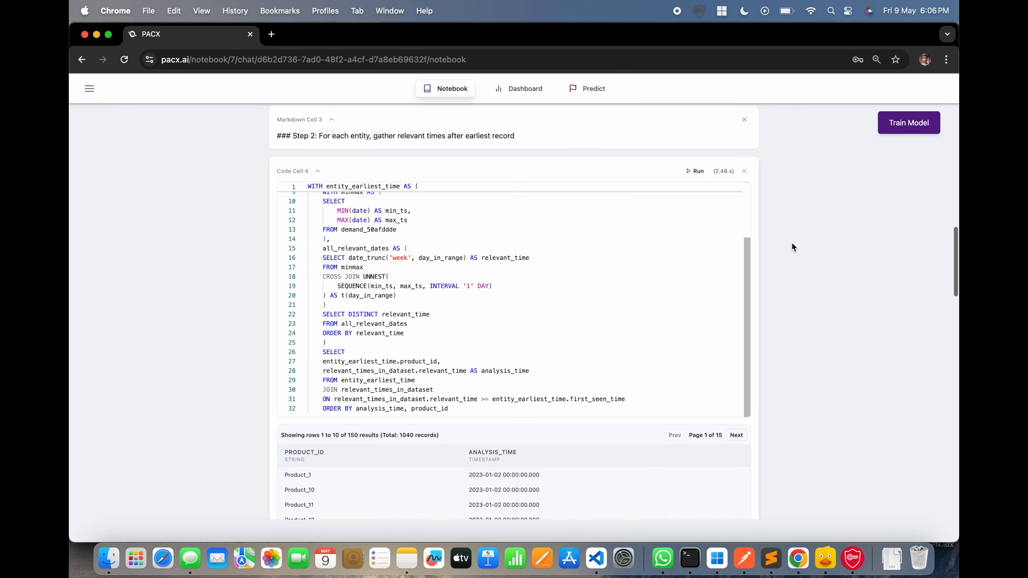
{"action": "left_click", "coordinate": [909, 130]}
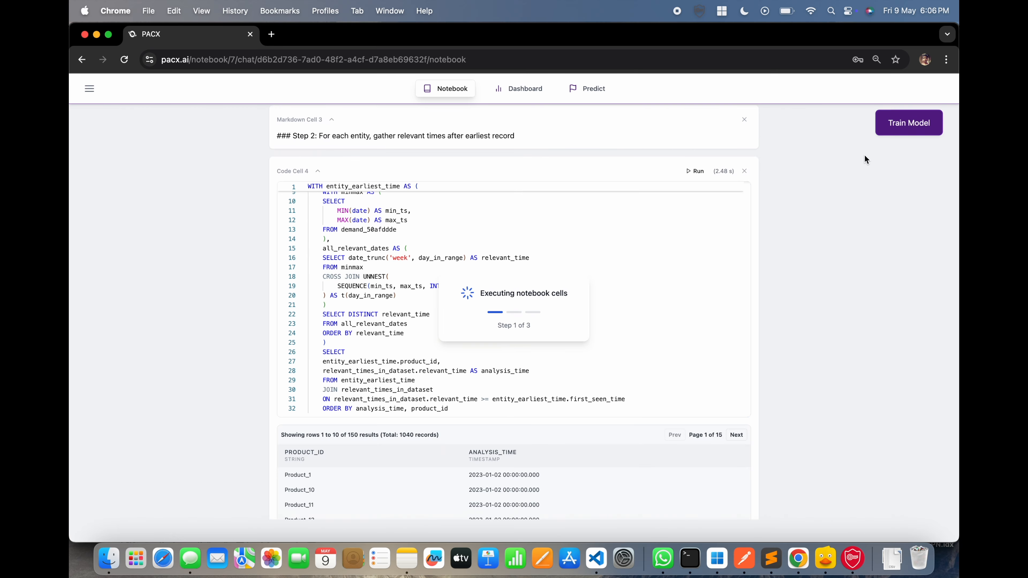